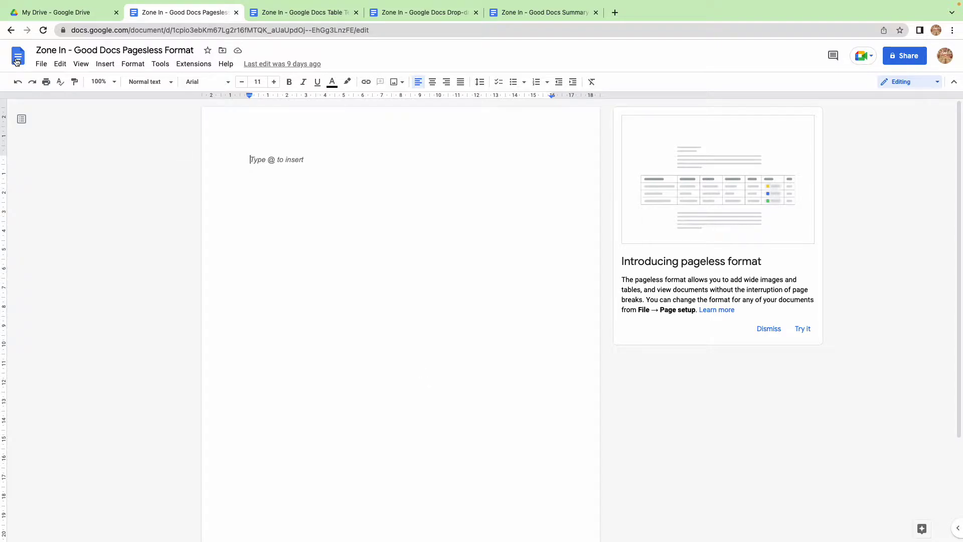
# Fix 'Good' to 'Google' so the title reads 'Zone In - Google Docs Pagesless Format'.
pyautogui.click(93, 51)
pyautogui.press('BackSpace')
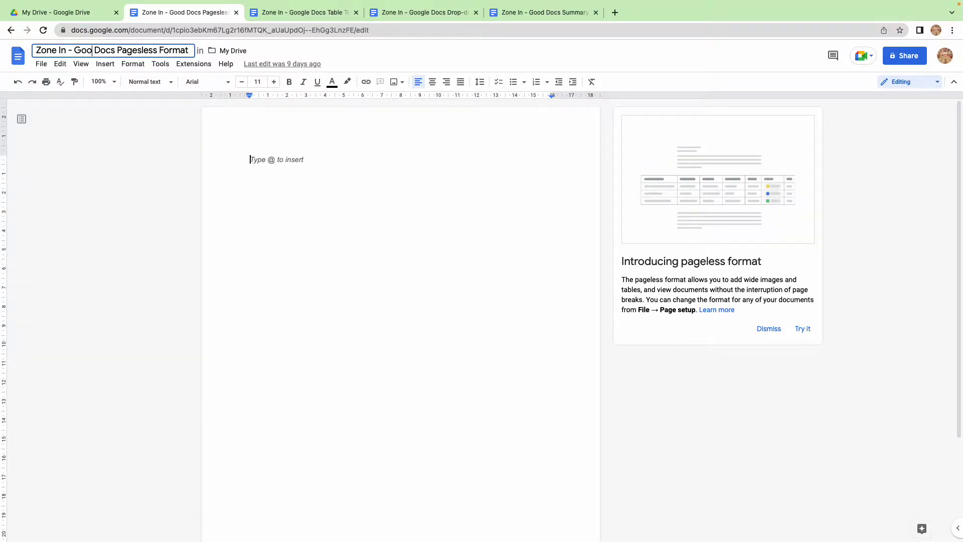
pyautogui.write('gle')
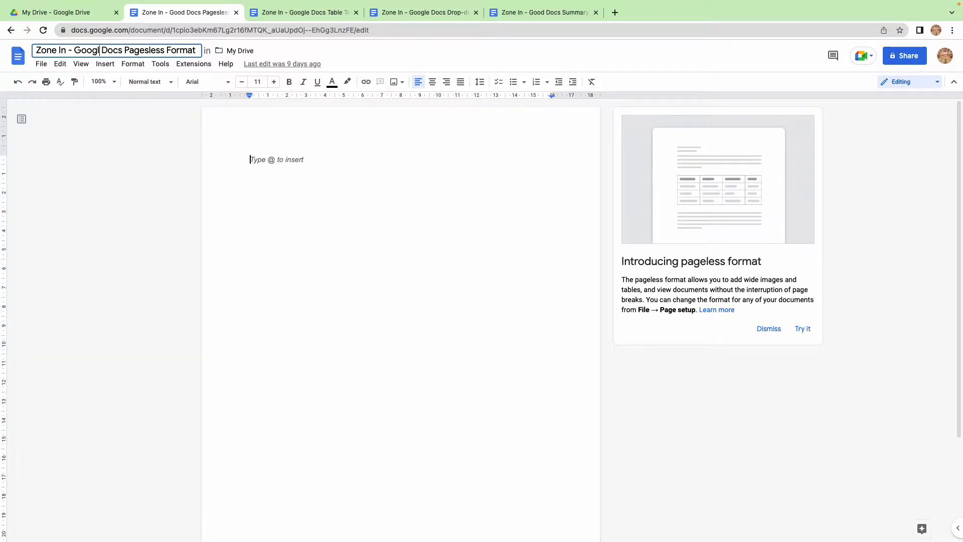
pyautogui.click(273, 158)
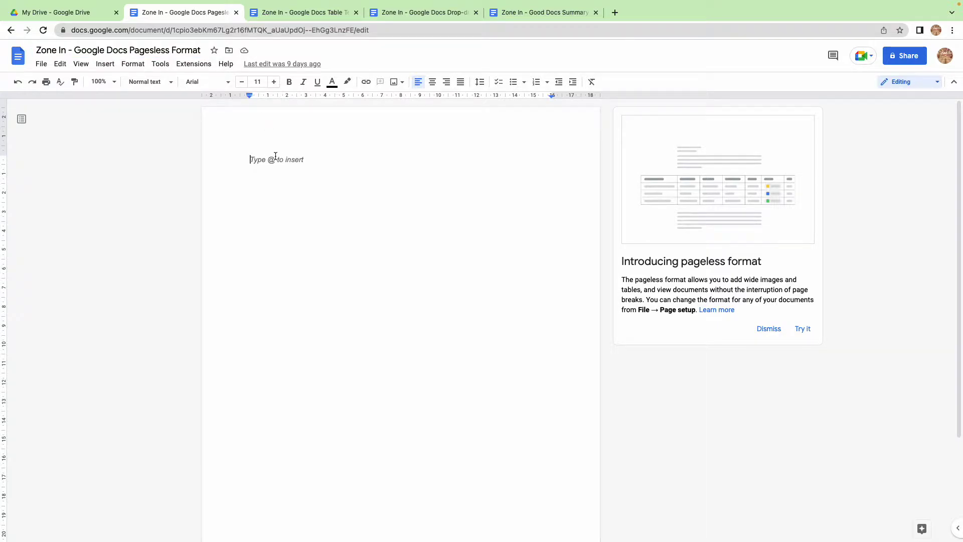
pyautogui.moveTo(318, 2)
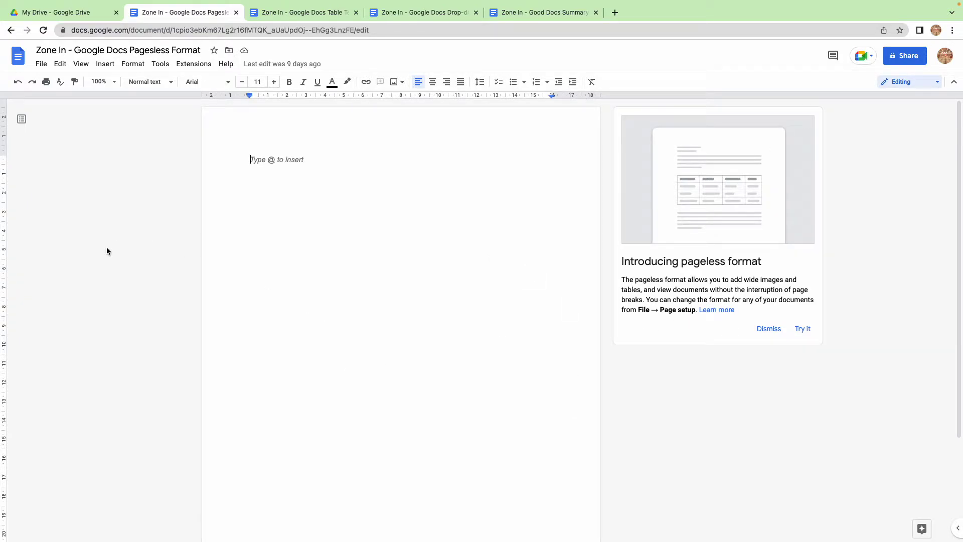
# Switch the document to pageless from the intro card, then undo back to paged format.
pyautogui.click(804, 331)
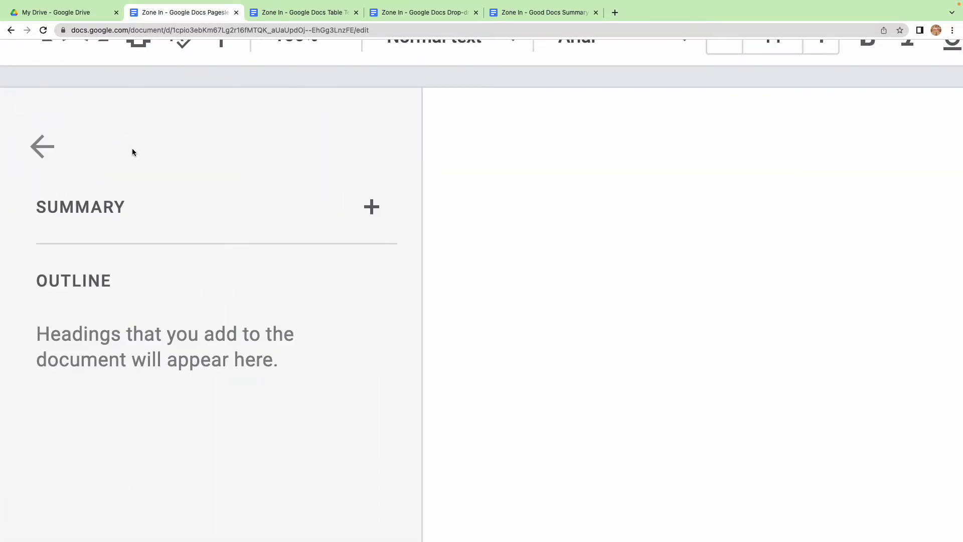
pyautogui.click(276, 158)
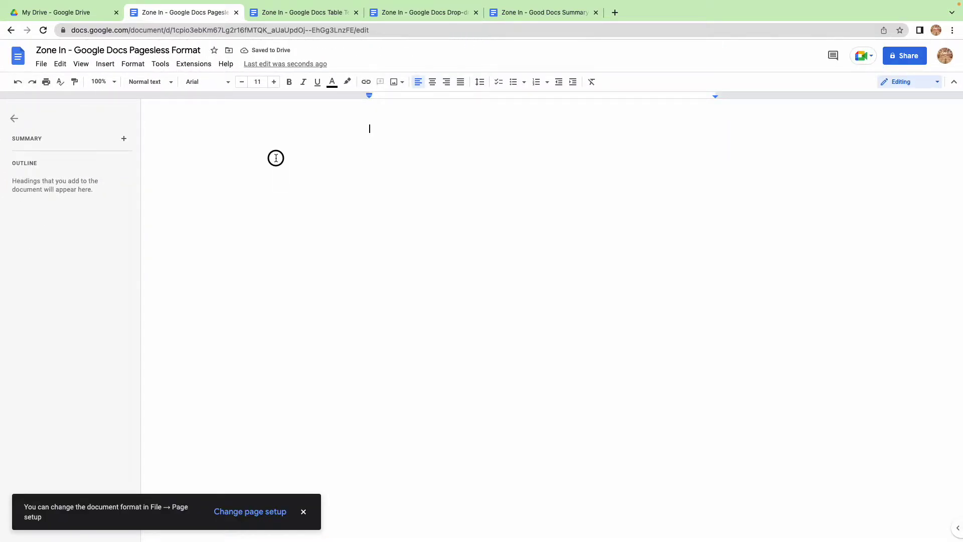
pyautogui.hotkey('ctrl', 'z')
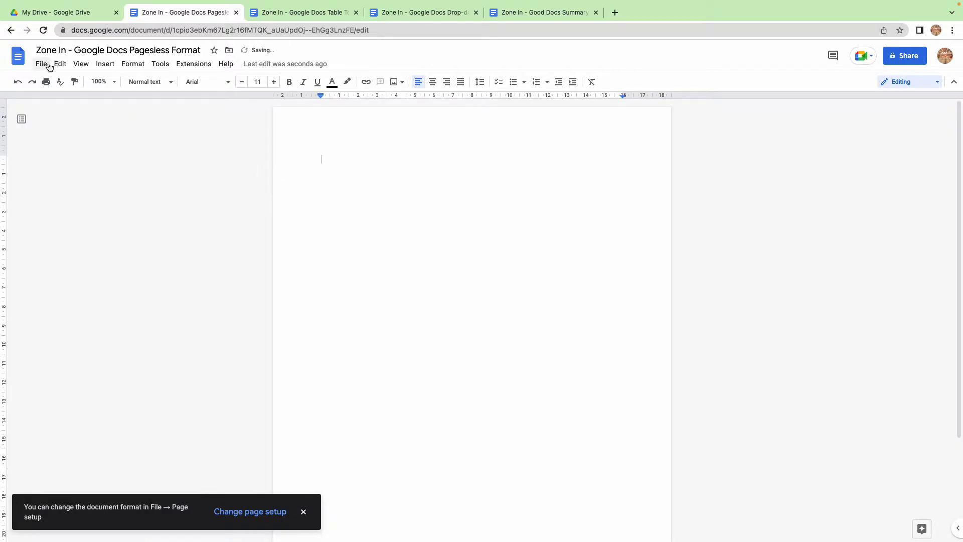
# Set the document to Pageless in Page setup, keeping the white background, and hide the outline.
pyautogui.click(305, 511)
pyautogui.click(41, 63)
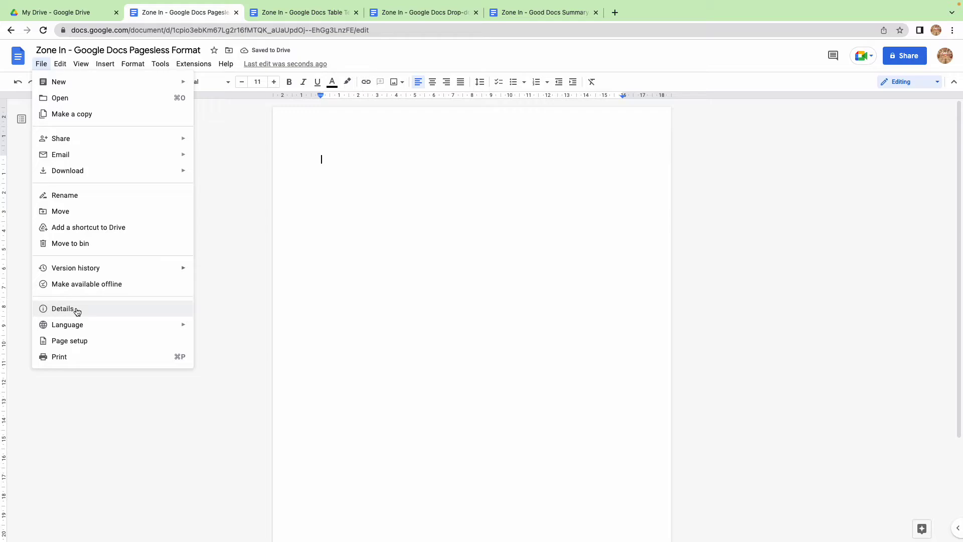
pyautogui.click(75, 340)
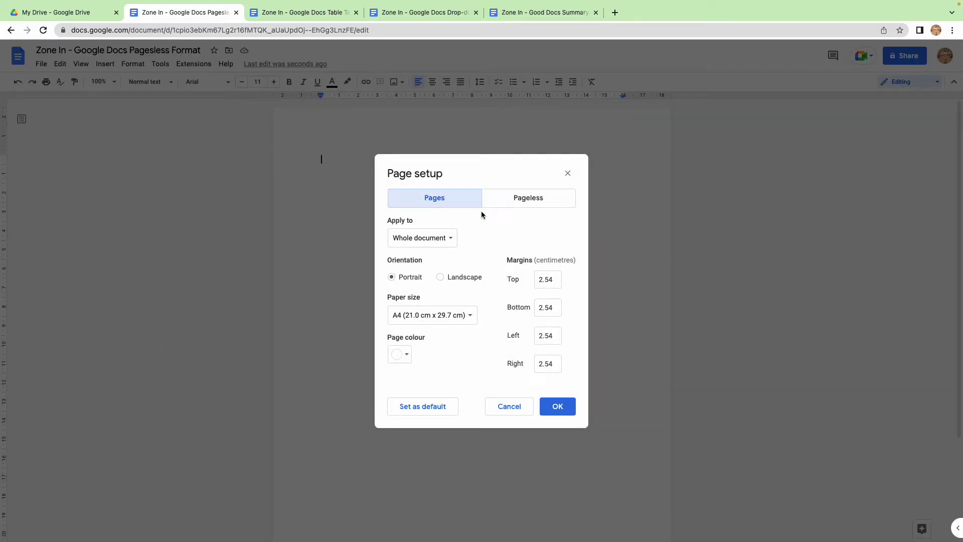
pyautogui.click(510, 202)
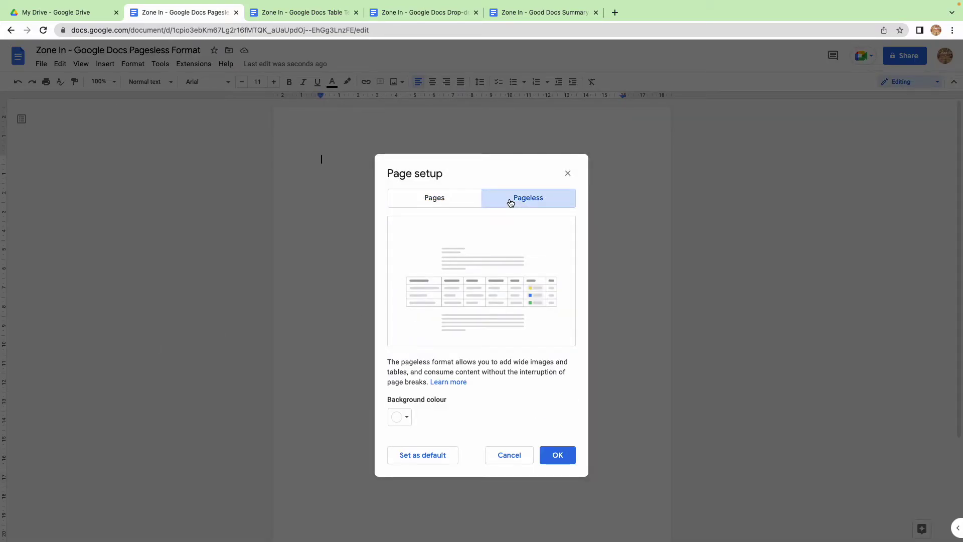
pyautogui.click(406, 422)
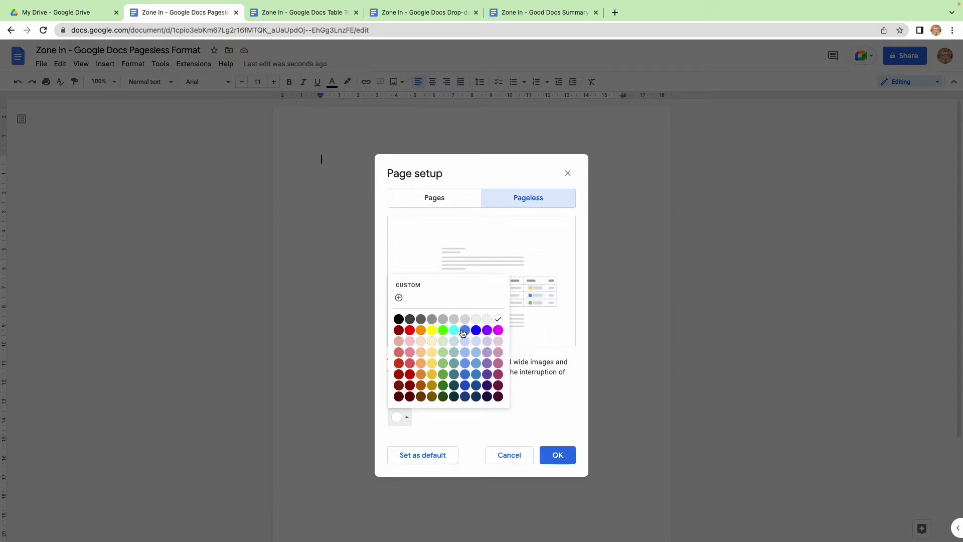
pyautogui.click(556, 331)
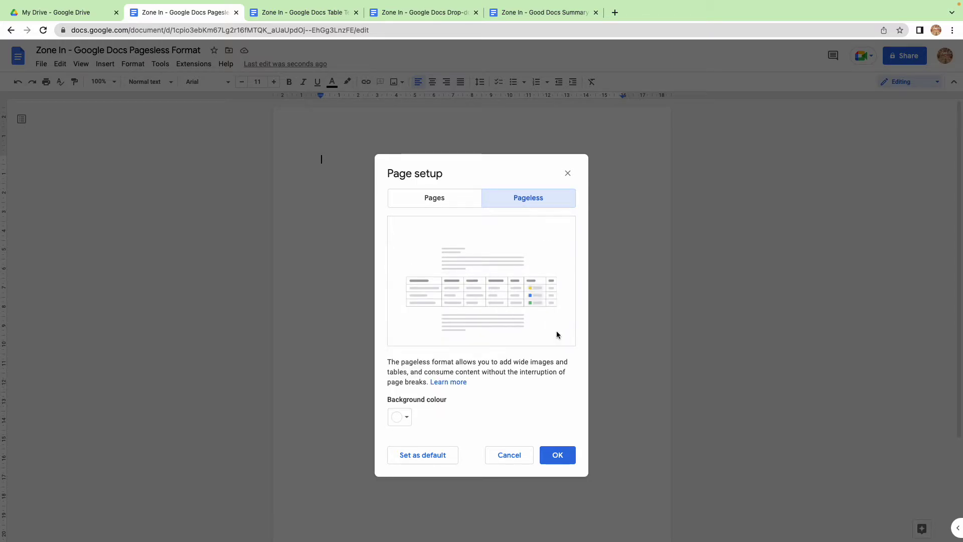
pyautogui.click(558, 457)
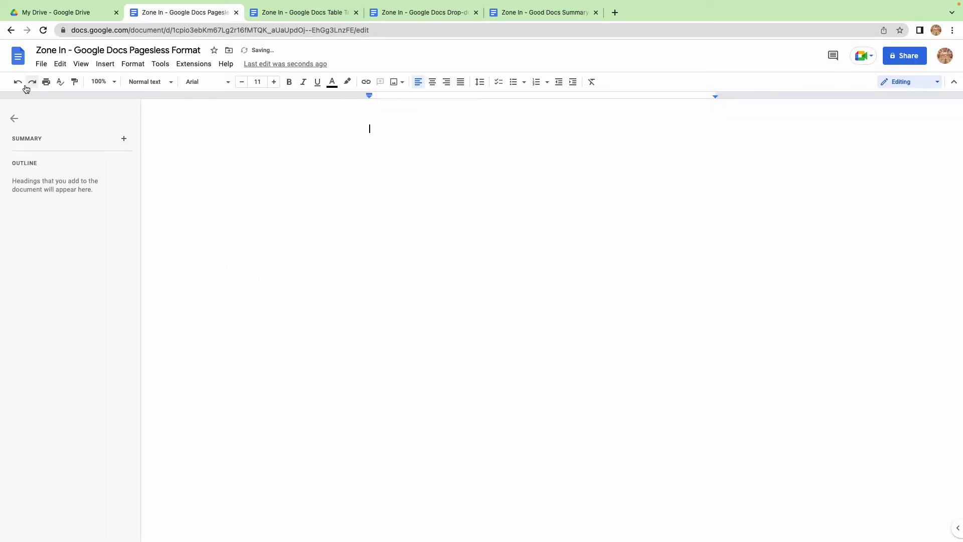
pyautogui.click(13, 116)
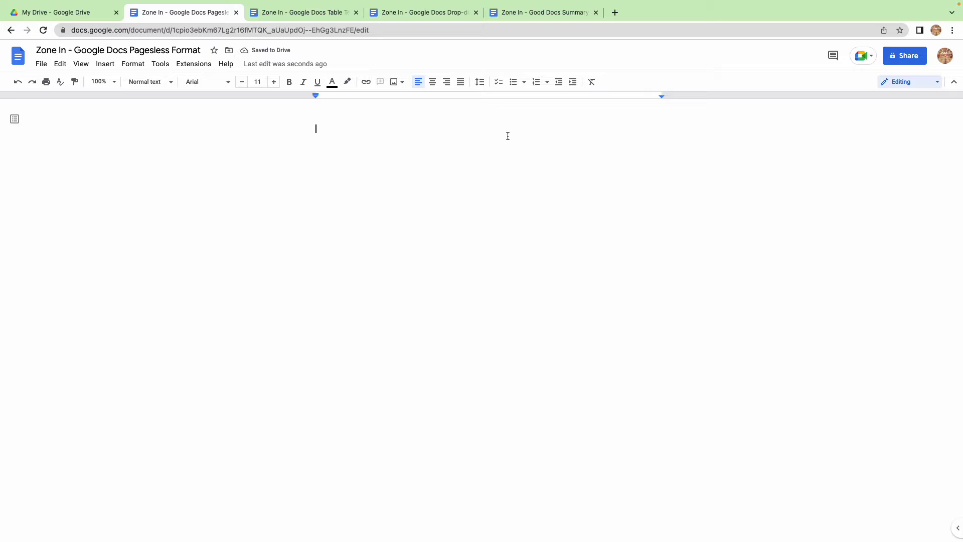
# Fill the document with repeated ASDFD placeholder lines by copying and pasting them.
pyautogui.write('ASDFD')
pyautogui.hotkey('ctrl', 'a')
pyautogui.hotkey('ctrl', 'c')
pyautogui.hotkey('ctrl', 'v')
pyautogui.hotkey('ctrl', 'v')
pyautogui.hotkey('ctrl', 'v')
pyautogui.hotkey('ctrl', 'v')
pyautogui.hotkey('ctrl', 'v')
pyautogui.click(479, 132)
pyautogui.hotkey('ctrl', 'v')
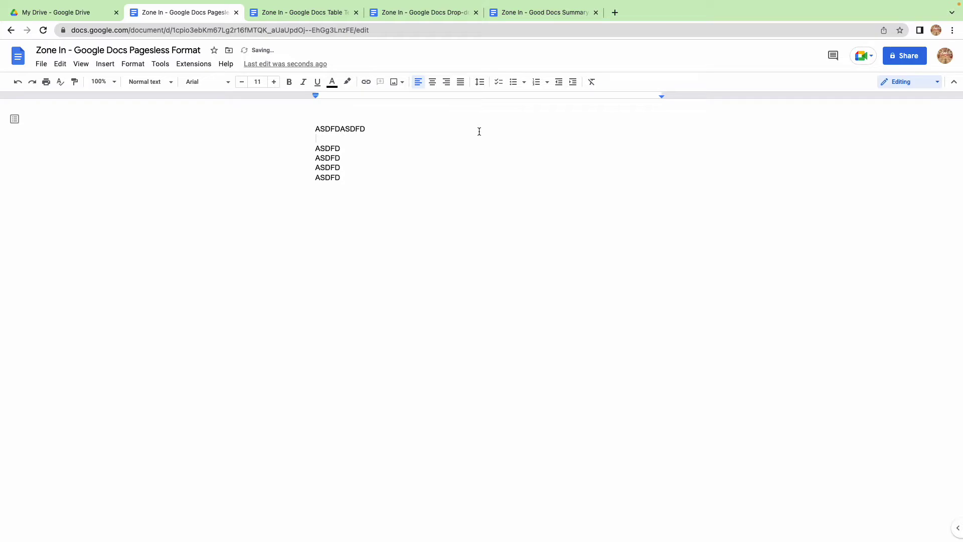
pyautogui.doubleClick(354, 129)
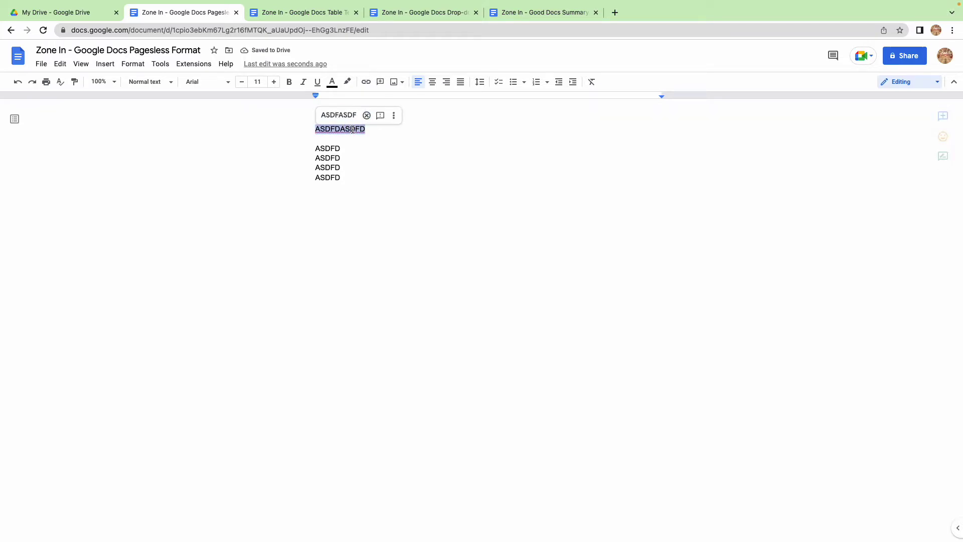
pyautogui.click(355, 129)
pyautogui.hotkey('ctrl', 'c')
pyautogui.click(385, 132)
pyautogui.hotkey('ctrl', 'v')
pyautogui.hotkey('ctrl', 'v')
pyautogui.hotkey('ctrl', 'v')
pyautogui.click(389, 129)
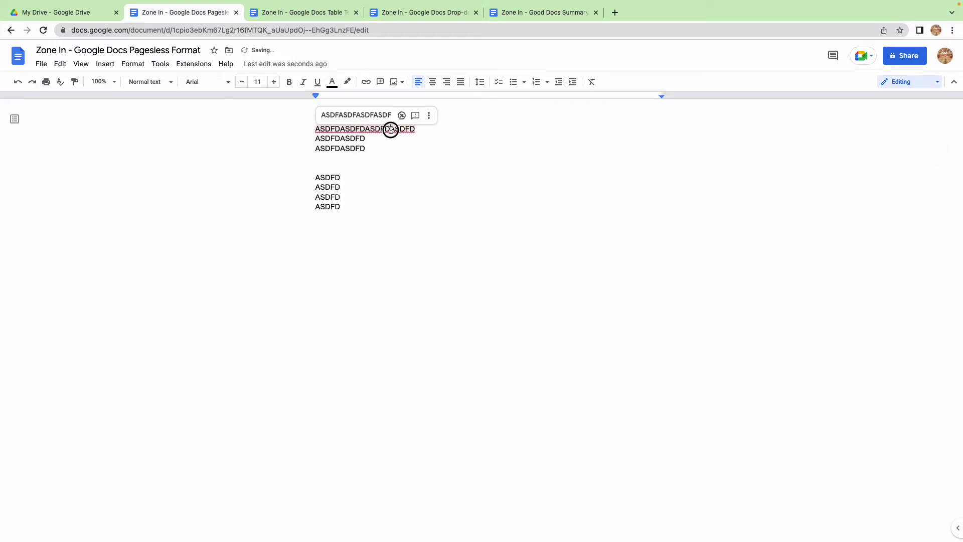
pyautogui.hotkey('ctrl', 'v')
pyautogui.hotkey('ctrl', 'v')
pyautogui.hotkey('ctrl', 'v')
pyautogui.press('Down')
pyautogui.press('End')
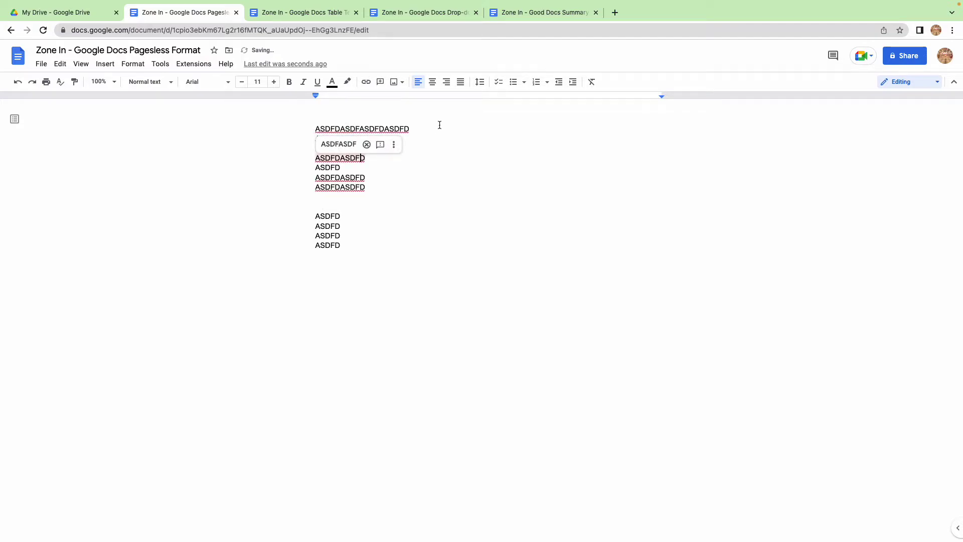
# Select and delete the ASDFD placeholder text, returning the document to blank.
pyautogui.hotkey('ctrl', 'a')
pyautogui.press('Return')
pyautogui.write('ASDFD')
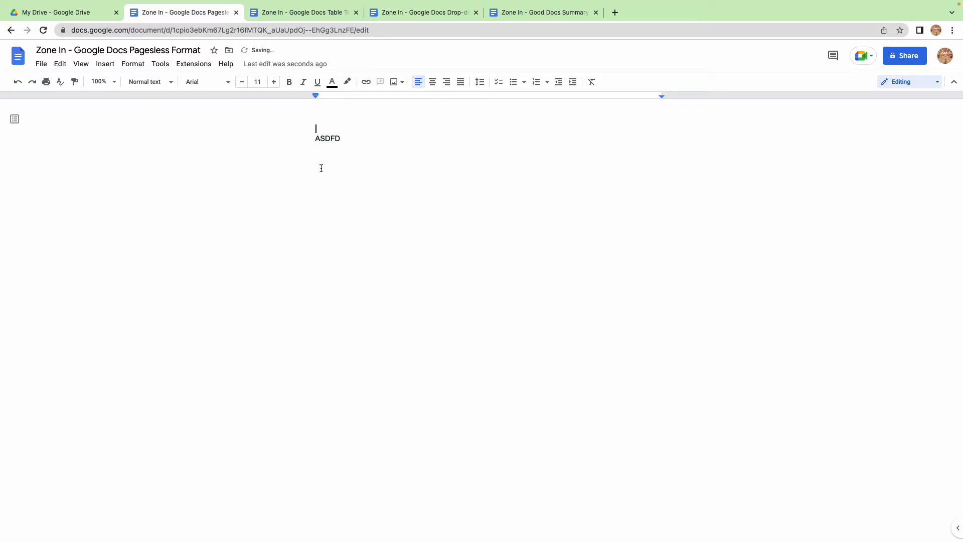
pyautogui.moveTo(336, 163); pyautogui.dragTo(308, 117)
pyautogui.press('BackSpace')
# Change the pageless text width from Narrow to Wide in the View menu.
pyautogui.click(160, 64)
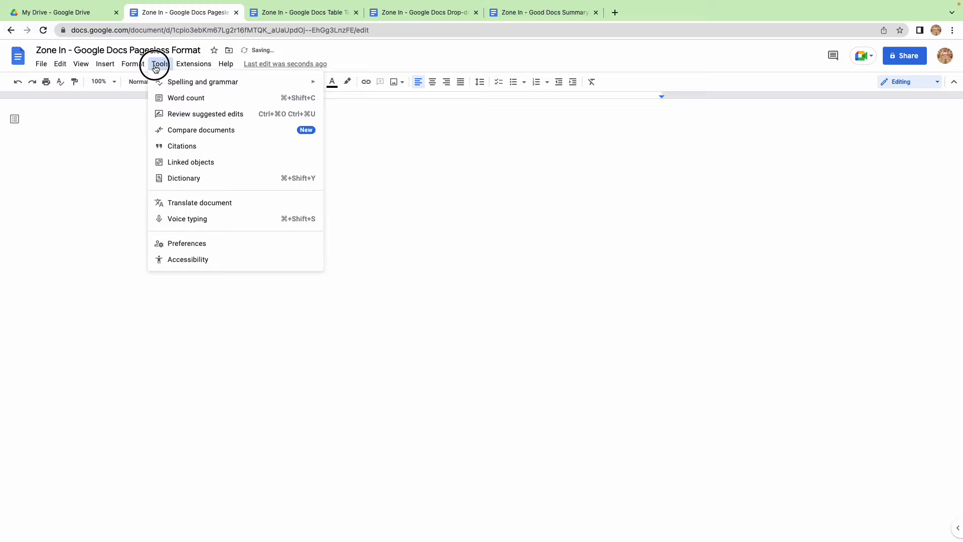
pyautogui.moveTo(79, 70)
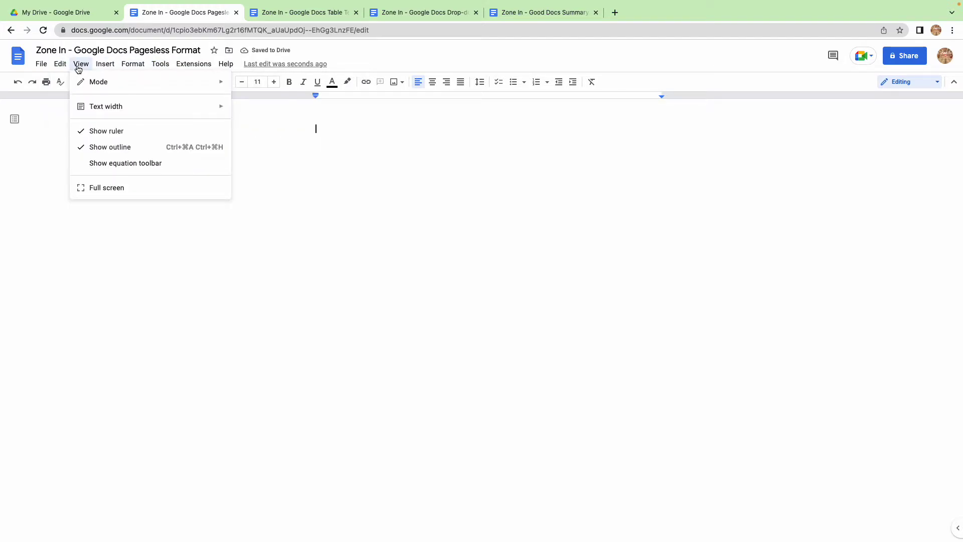
pyautogui.moveTo(210, 106)
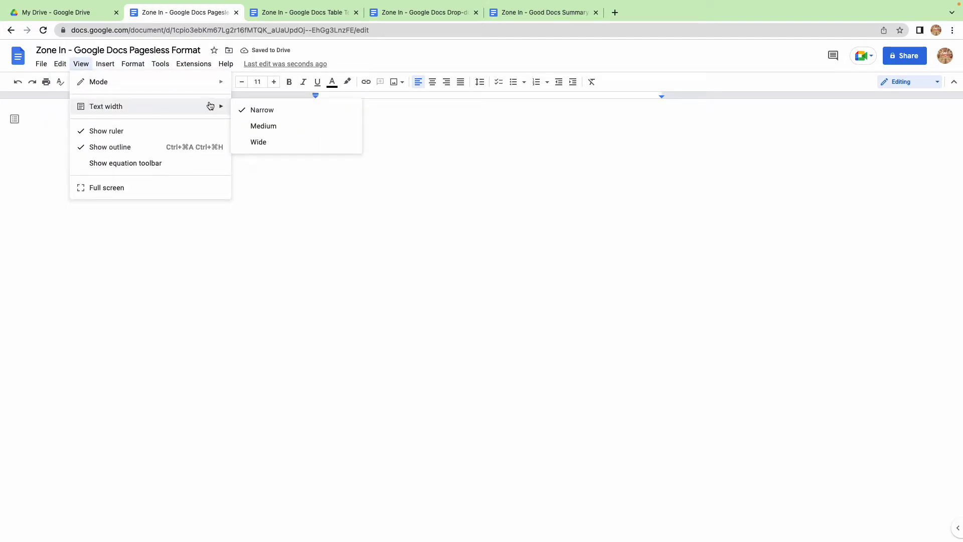
pyautogui.click(259, 142)
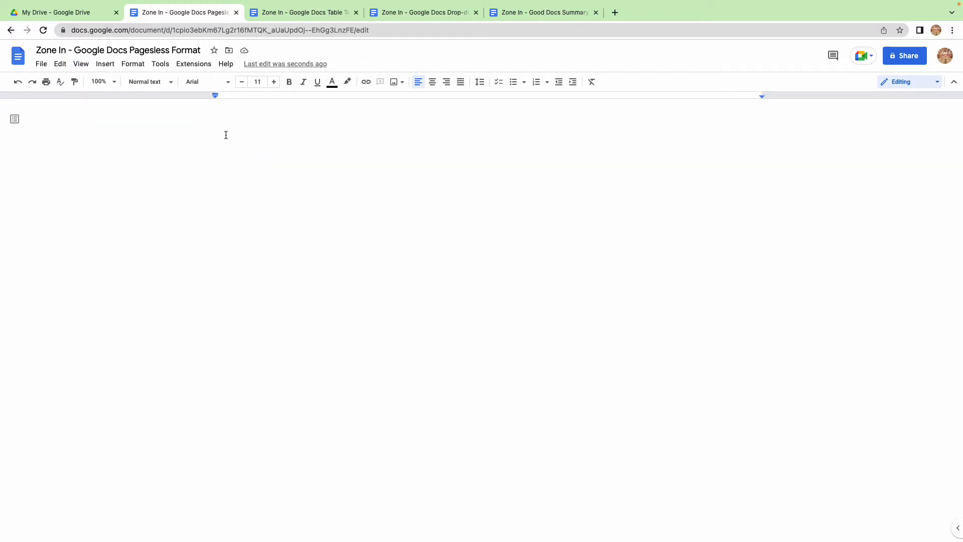
# Insert the Project assets table template, then select everything and delete it.
pyautogui.click(105, 64)
pyautogui.moveTo(234, 101)
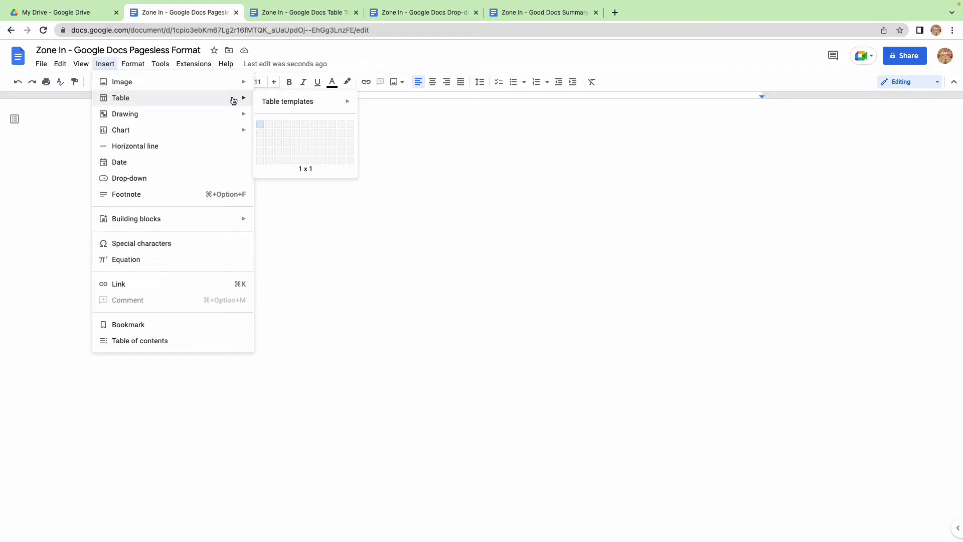
pyautogui.moveTo(305, 100)
pyautogui.click(367, 137)
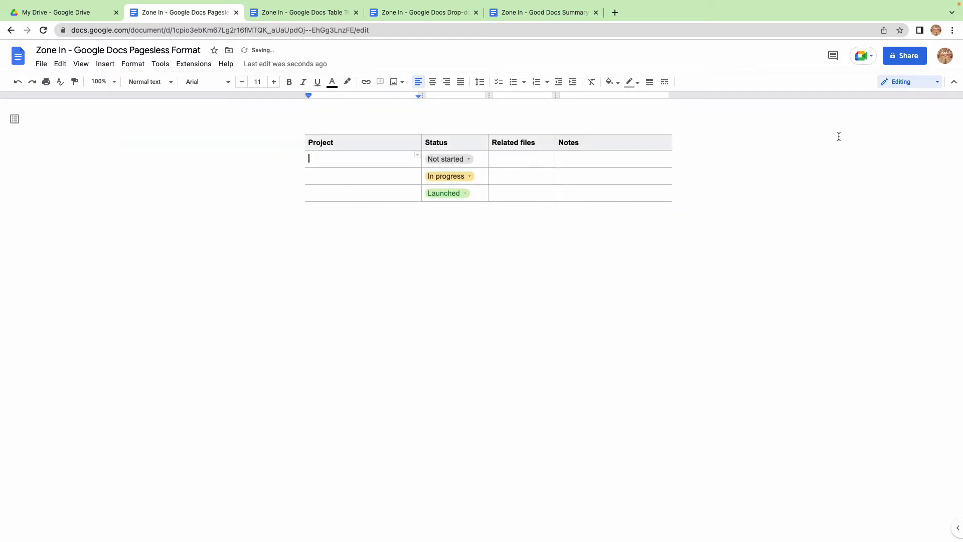
pyautogui.click(312, 229)
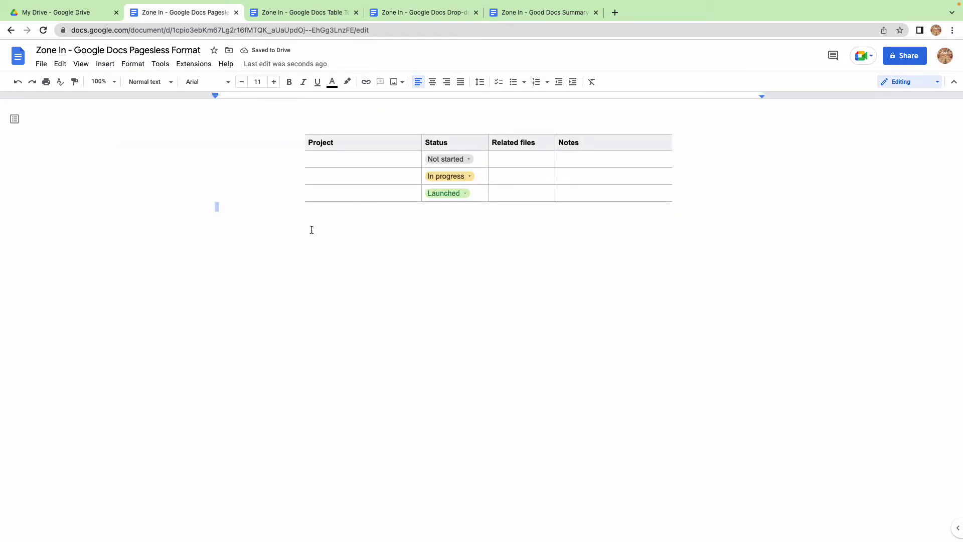
pyautogui.hotkey('ctrl', 'a')
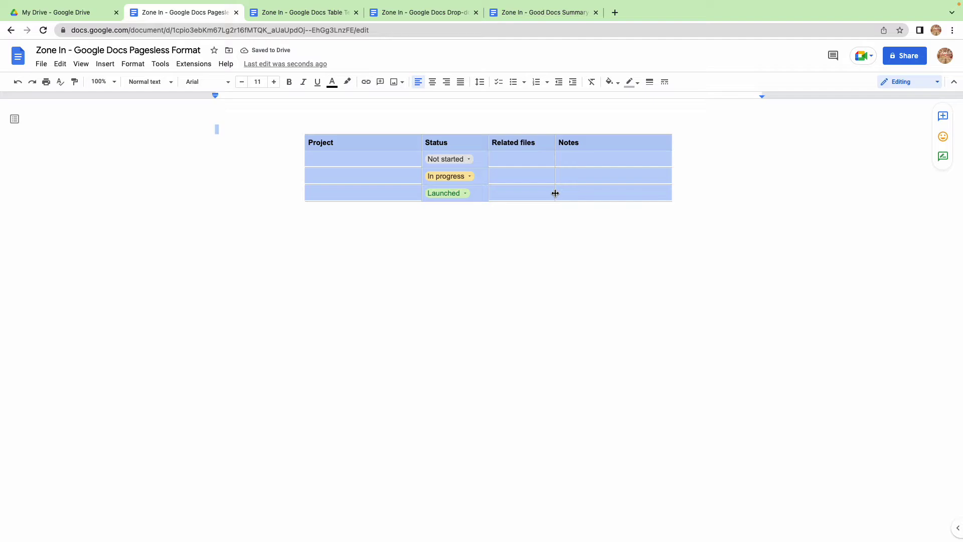
pyautogui.press('BackSpace')
# Insert a 13-column, one-row table spanning the pageless document.
pyautogui.click(107, 65)
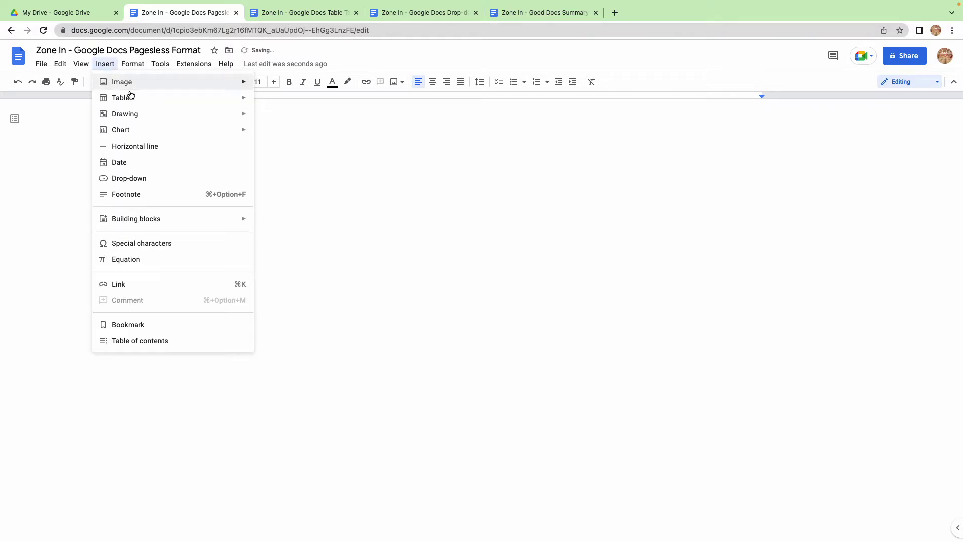
pyautogui.moveTo(146, 99)
pyautogui.click(369, 130)
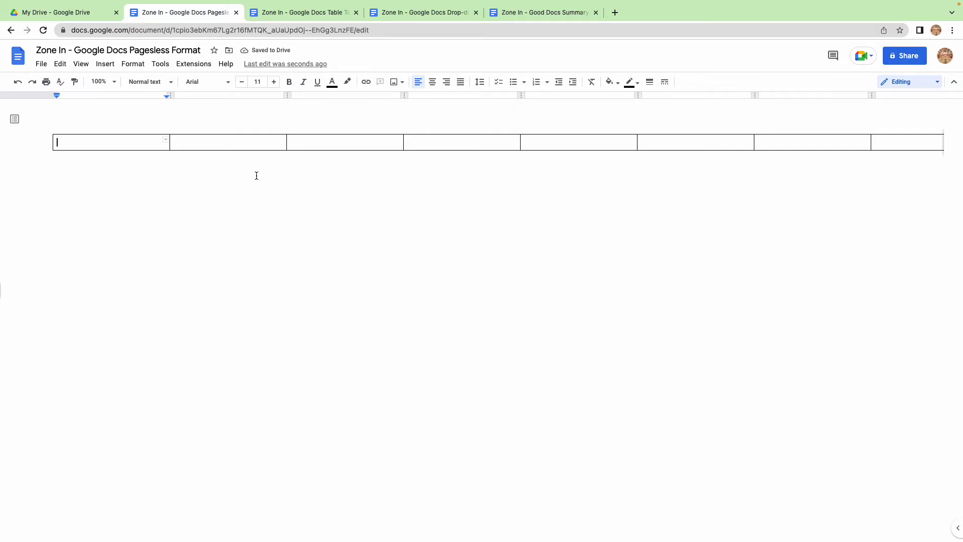
pyautogui.hscroll(3, 452, 148)
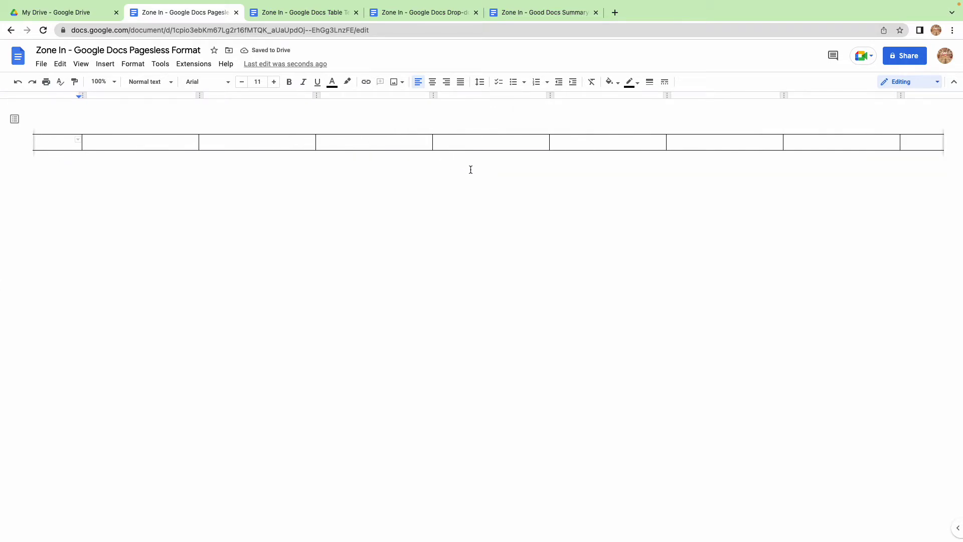
pyautogui.hscroll(-5, 471, 169)
pyautogui.hscroll(5, 337, 172)
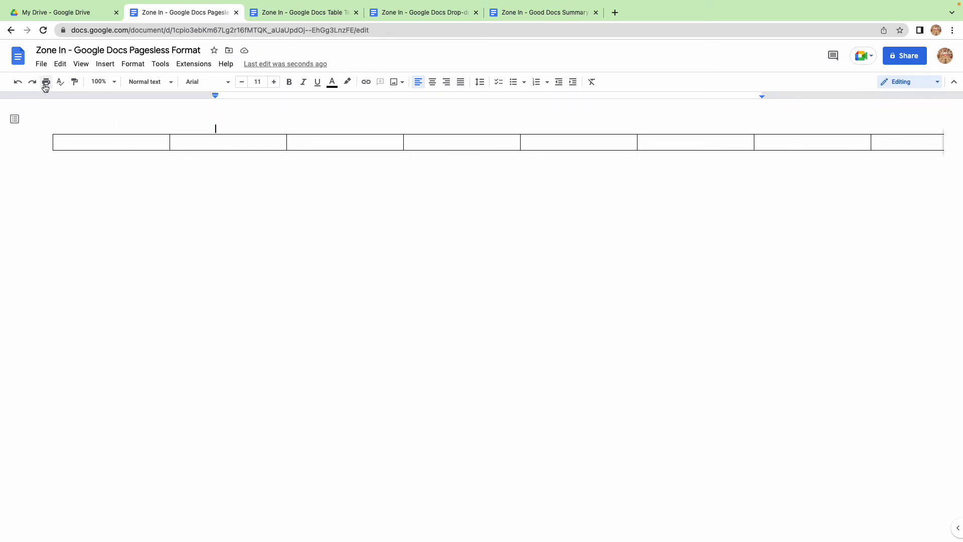
# Set the pageless background colour to black in Page setup.
pyautogui.click(42, 64)
pyautogui.click(75, 340)
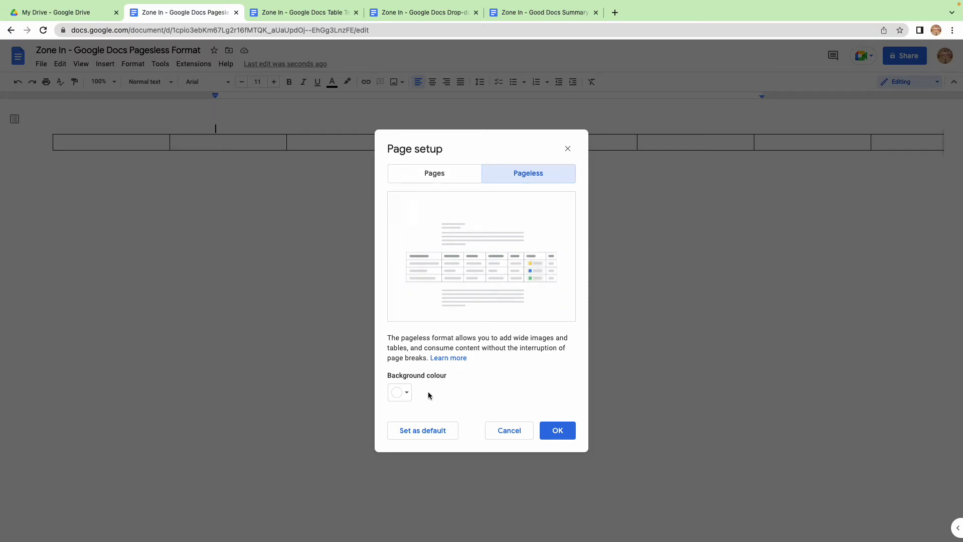
pyautogui.click(407, 395)
pyautogui.scroll(5, 405, 398)
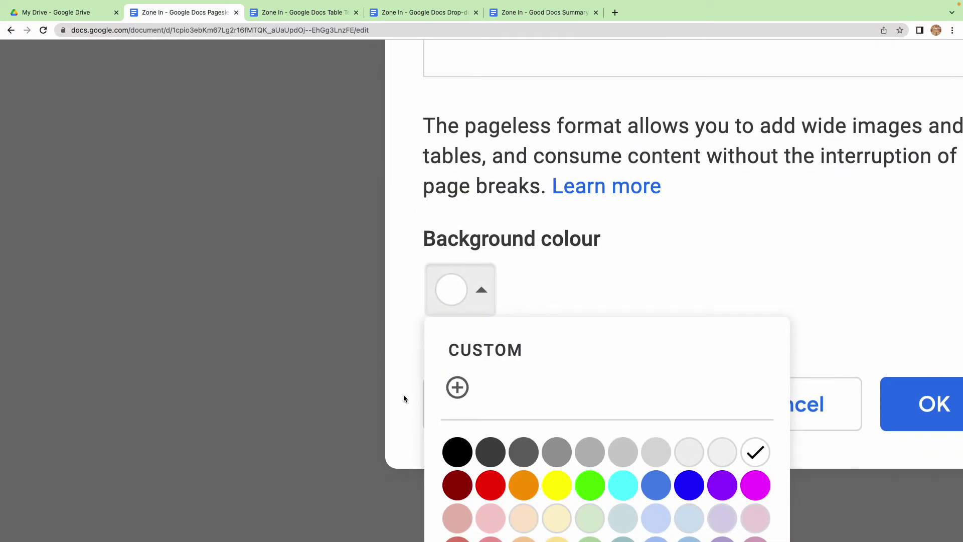
pyautogui.scroll(-3, 404, 395)
pyautogui.scroll(-2, 497, 210)
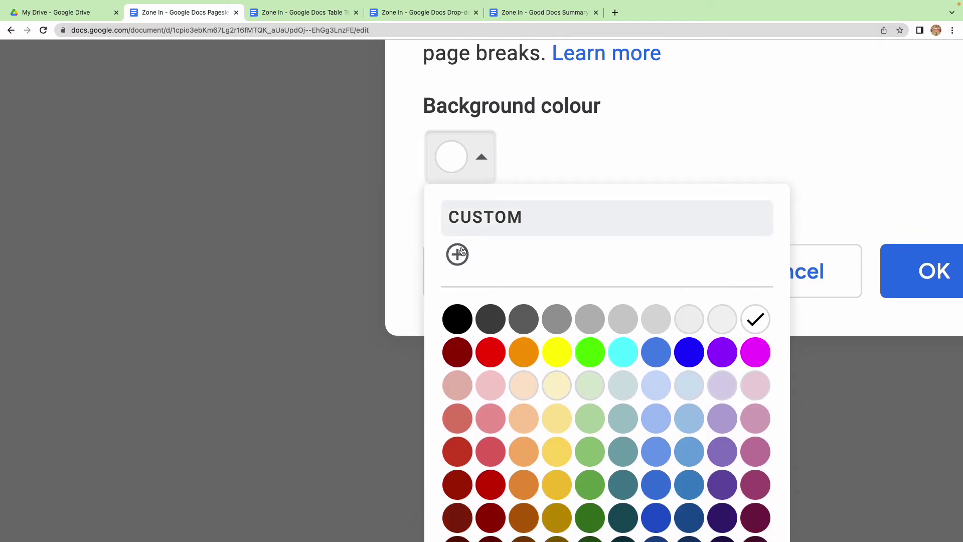
pyautogui.click(461, 324)
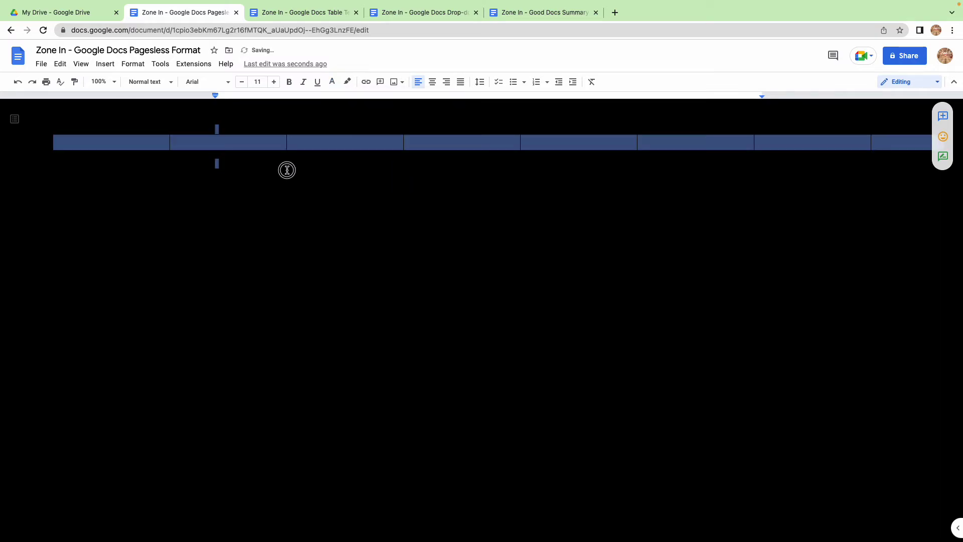
# Make the heading text white and set its font size to 100.
pyautogui.click(284, 178)
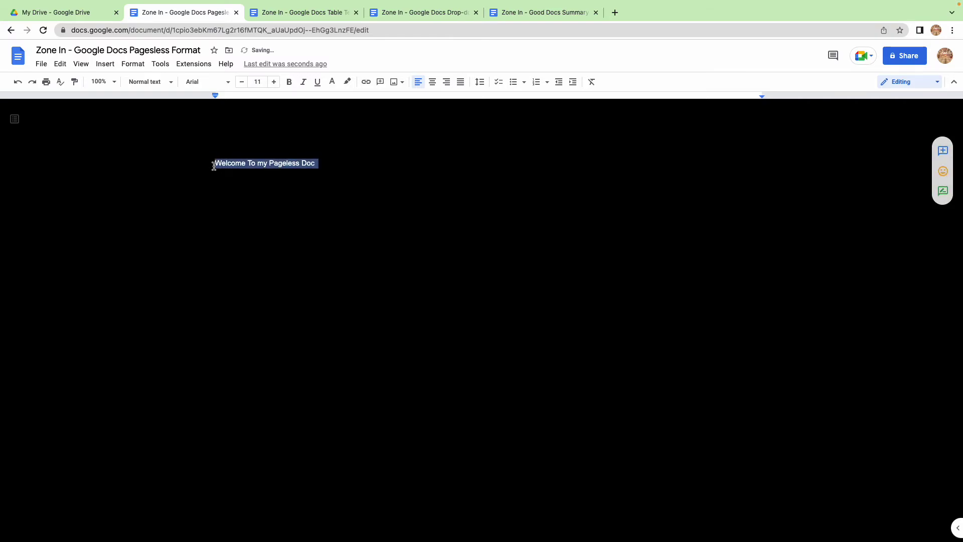
pyautogui.click(274, 82)
pyautogui.click(274, 81)
pyautogui.click(273, 82)
pyautogui.click(273, 82)
pyautogui.click(263, 82)
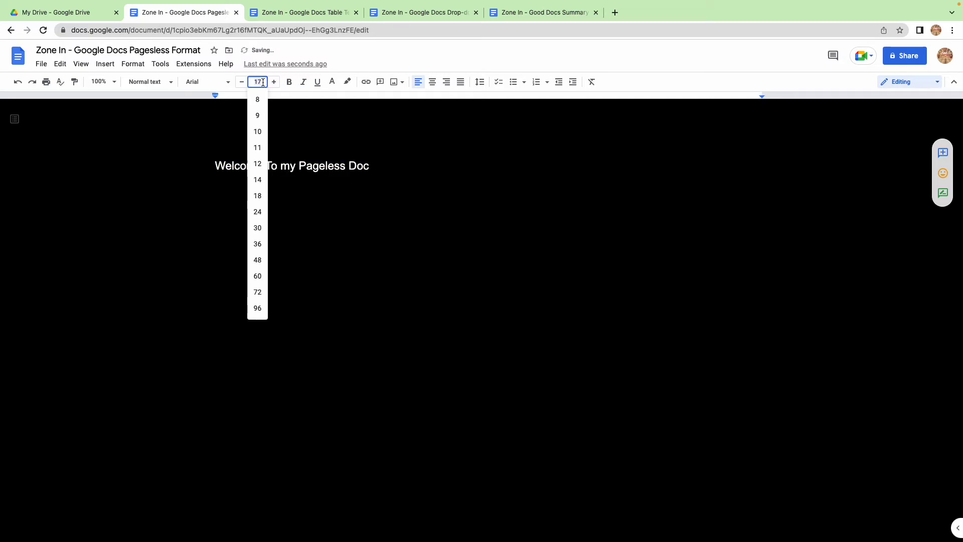
pyautogui.write('100')
pyautogui.press('Return')
pyautogui.click(381, 246)
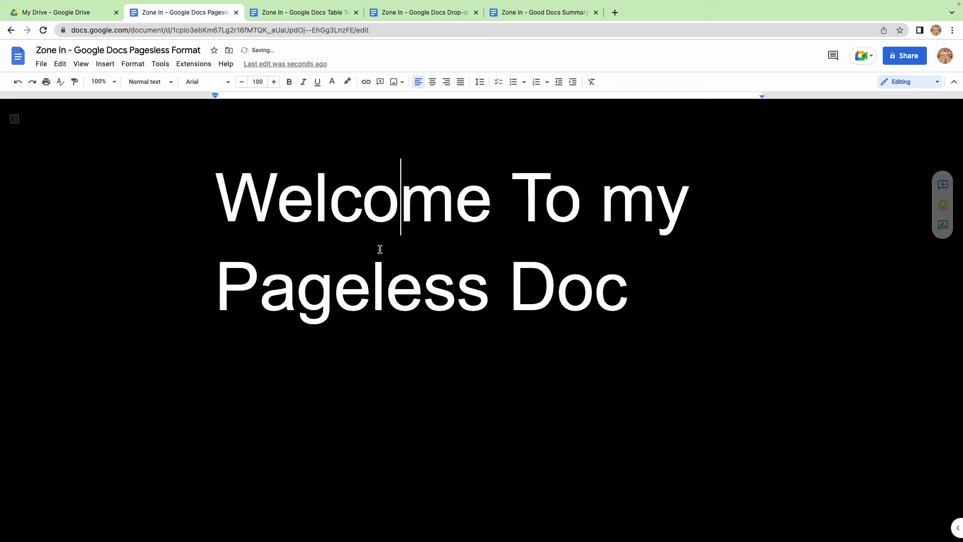
# Select the whole 'Welcome To my Pageless Doc' heading and centre it.
pyautogui.click(786, 210)
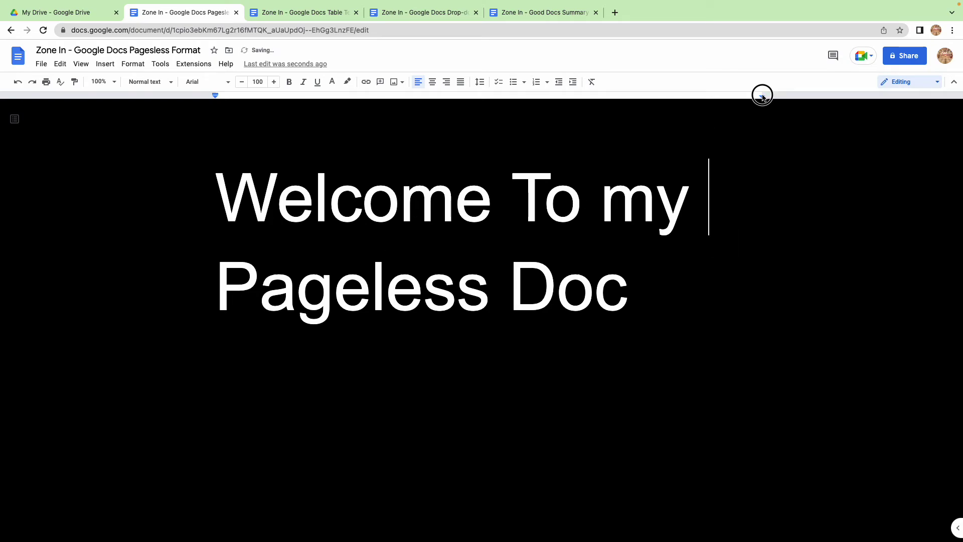
pyautogui.moveTo(763, 97); pyautogui.dragTo(793, 106)
pyautogui.click(209, 118)
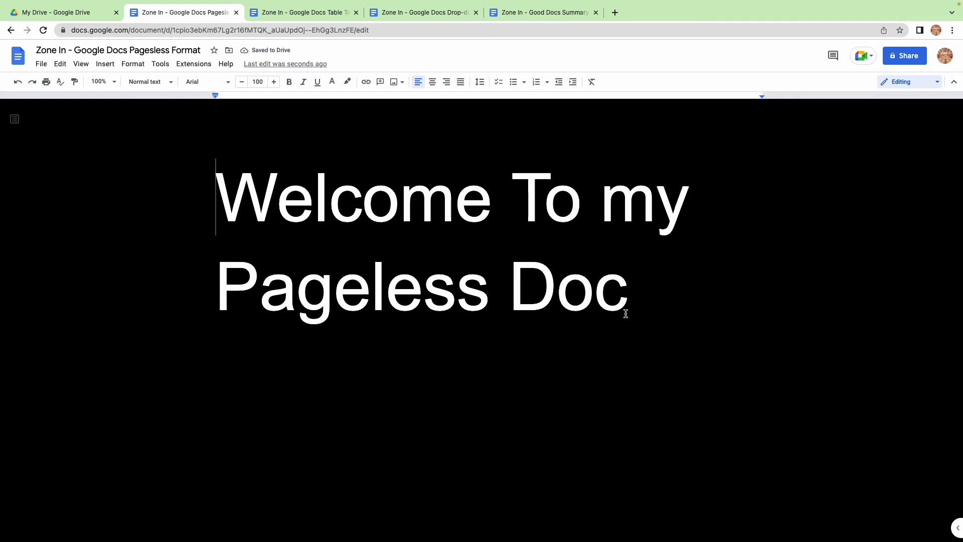
pyautogui.moveTo(628, 314); pyautogui.dragTo(200, 192)
pyautogui.click(430, 85)
pyautogui.click(524, 281)
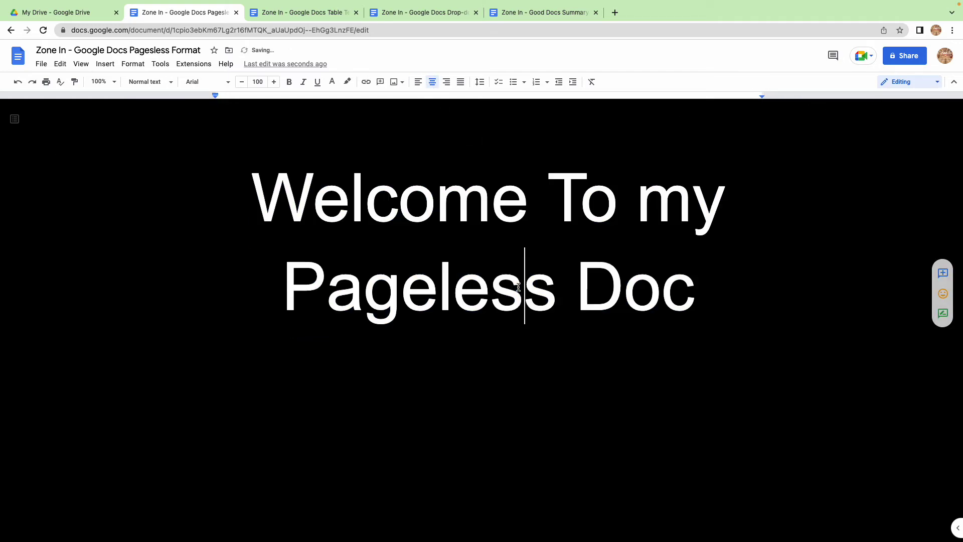
pyautogui.click(412, 389)
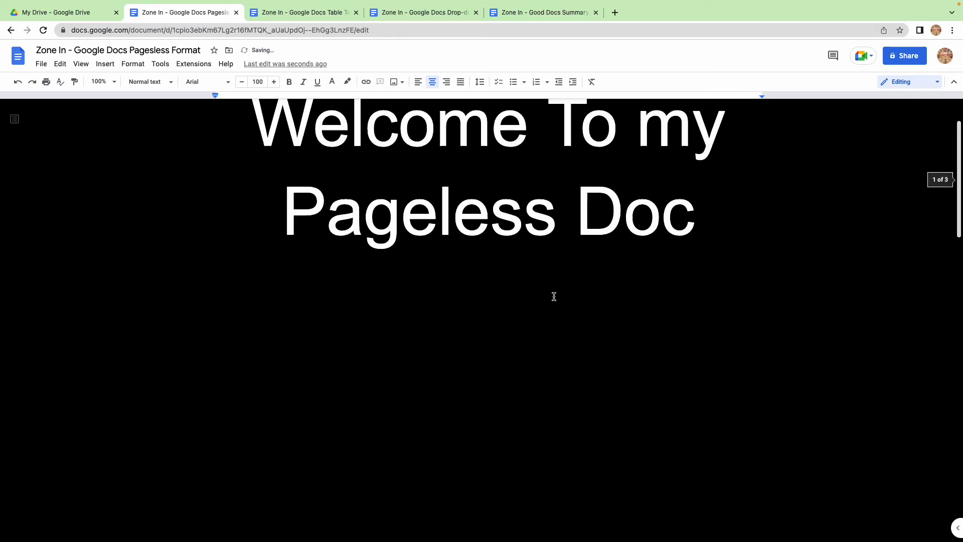
pyautogui.scroll(-5, 362, 317)
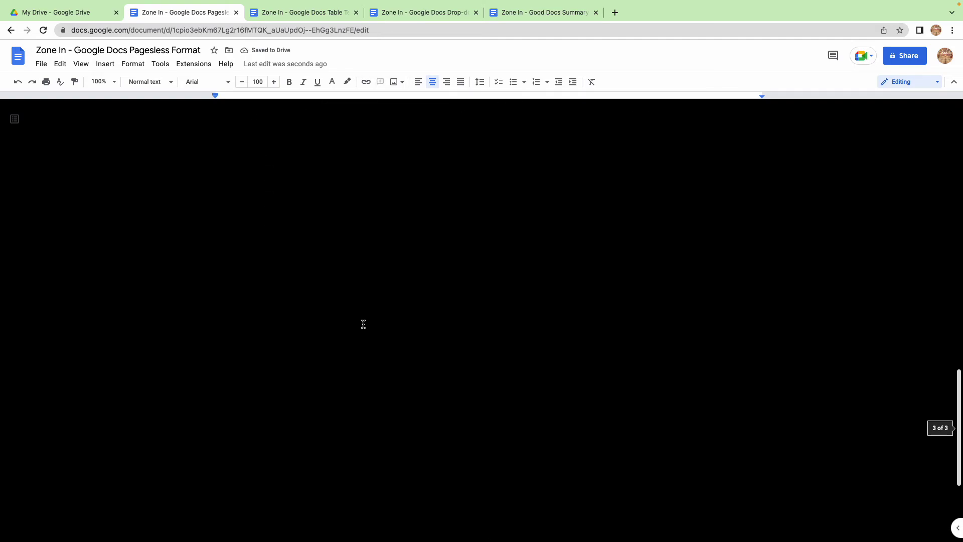
pyautogui.scroll(10, 363, 324)
pyautogui.click(266, 254)
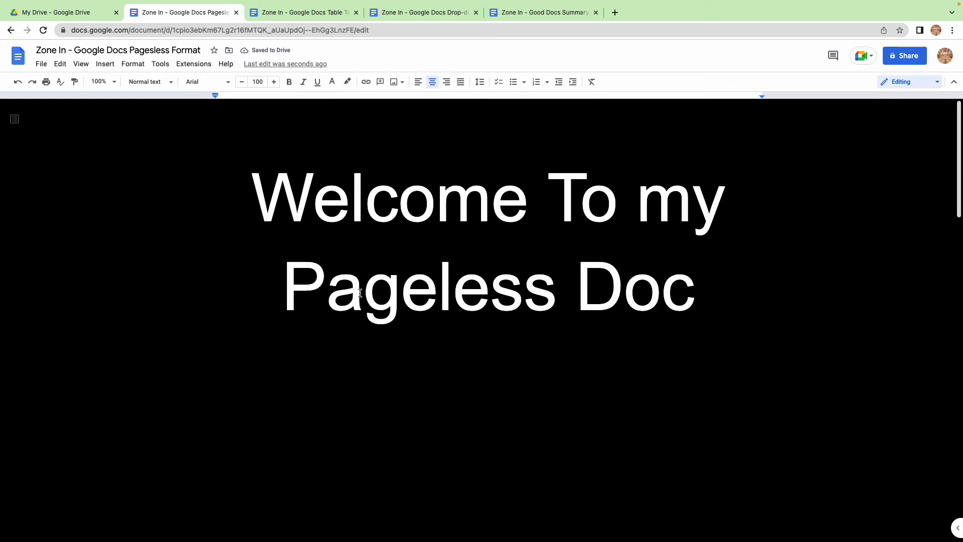
pyautogui.click(684, 296)
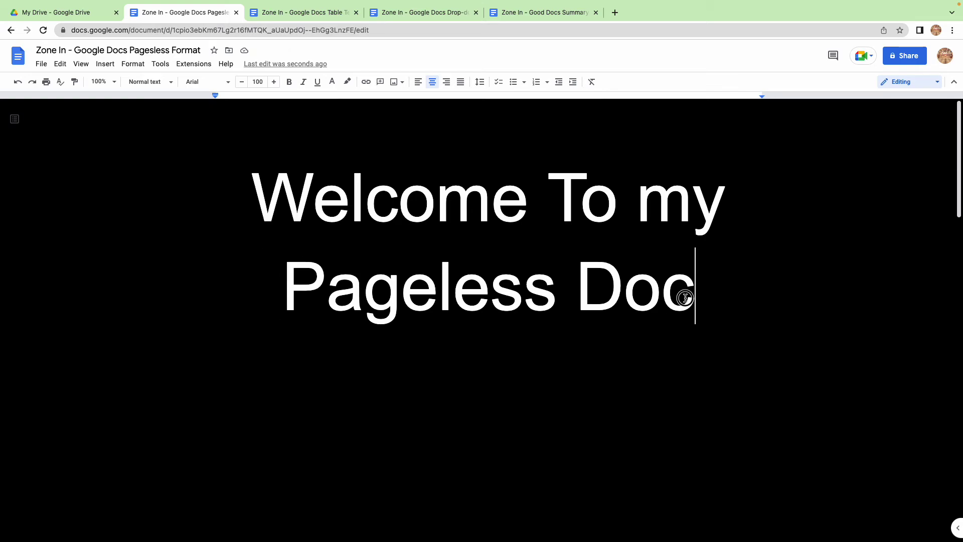
# Switch the document temporarily to paged format through Page setup.
pyautogui.click(97, 66)
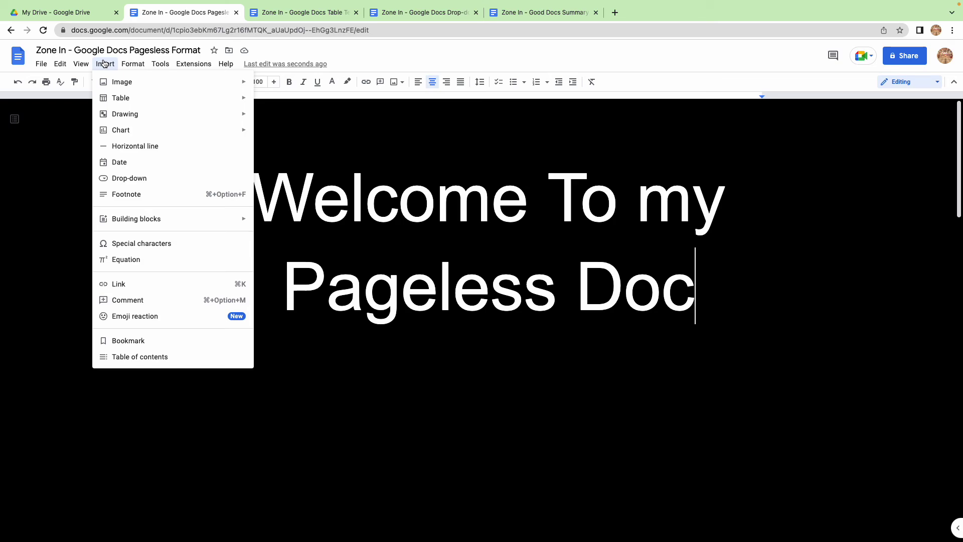
pyautogui.moveTo(41, 63)
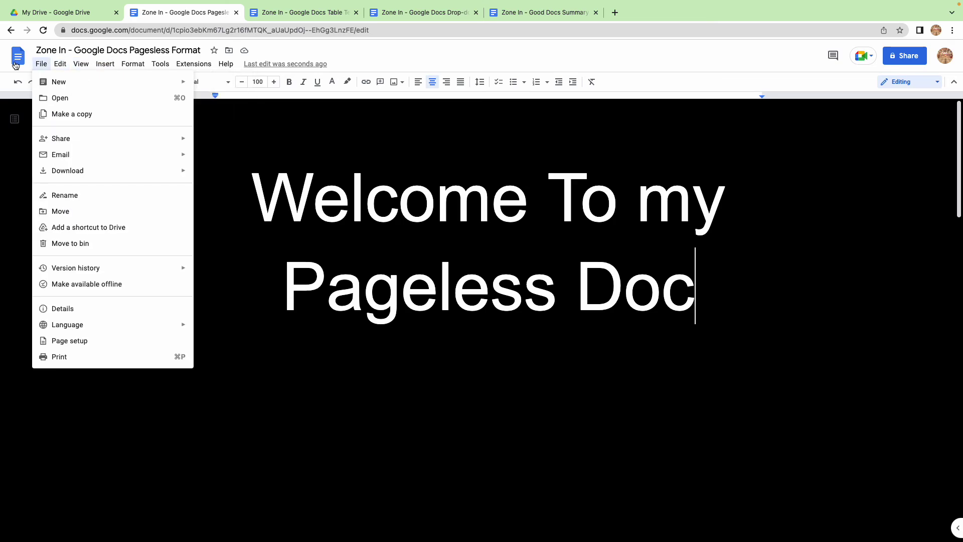
pyautogui.click(118, 341)
pyautogui.click(456, 177)
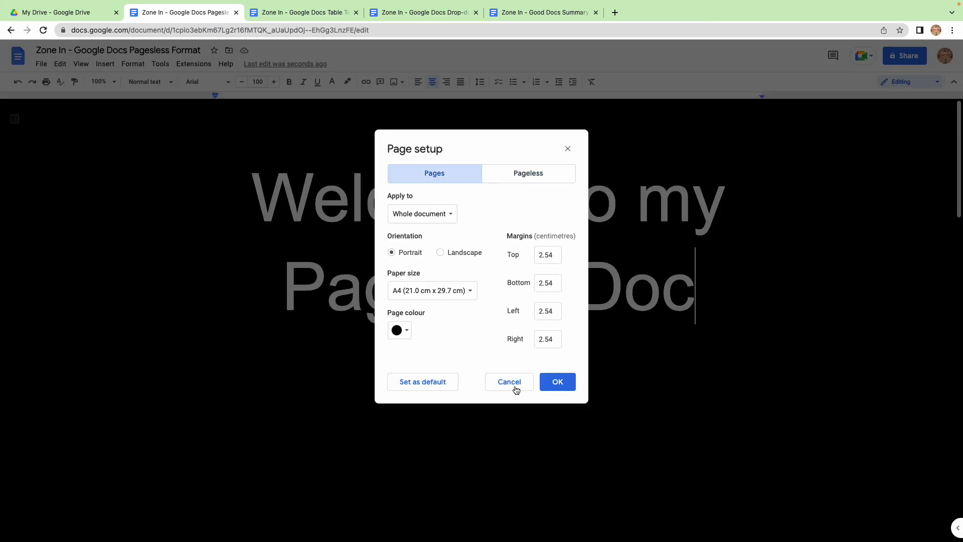
pyautogui.click(559, 382)
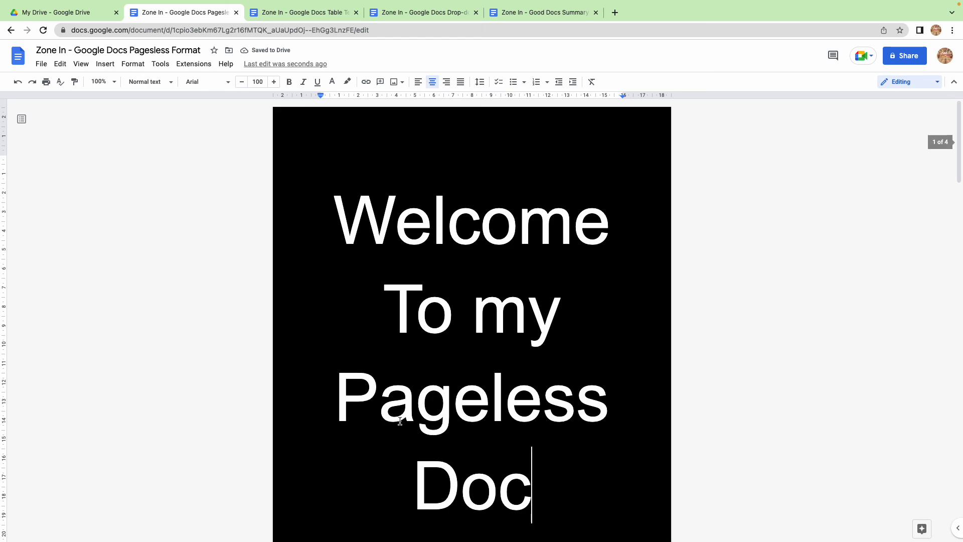
# Set the page colour to red and return the document to pageless.
pyautogui.click(41, 64)
pyautogui.click(70, 341)
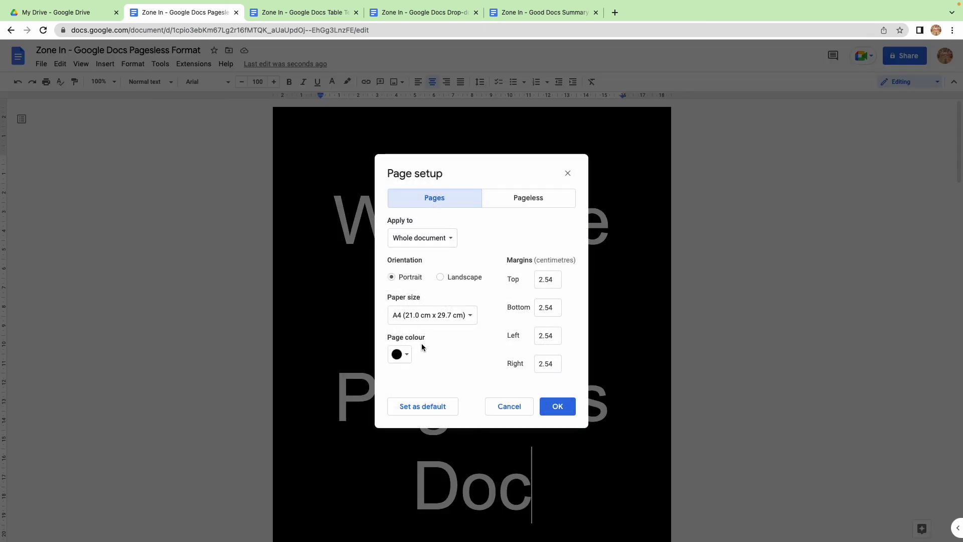
pyautogui.click(402, 355)
pyautogui.click(411, 418)
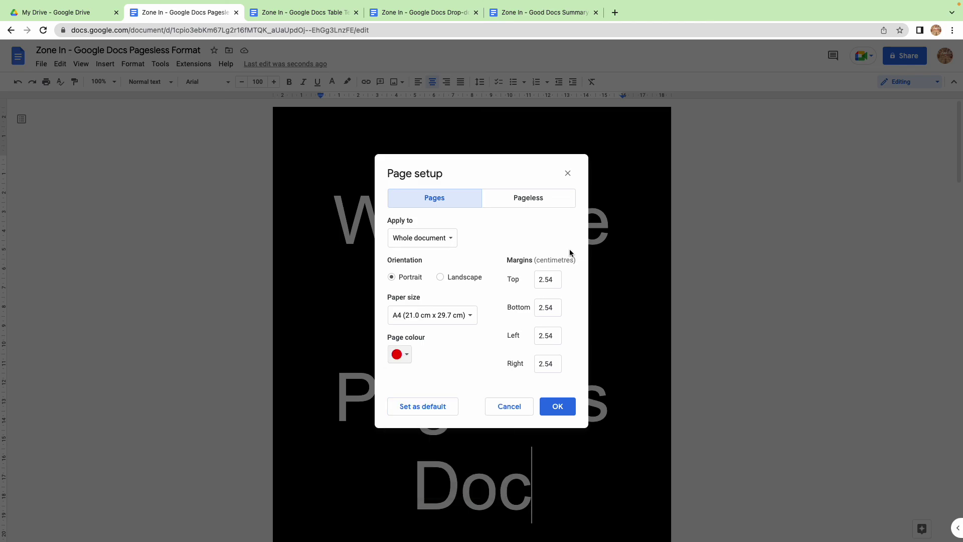
pyautogui.click(552, 198)
pyautogui.click(560, 456)
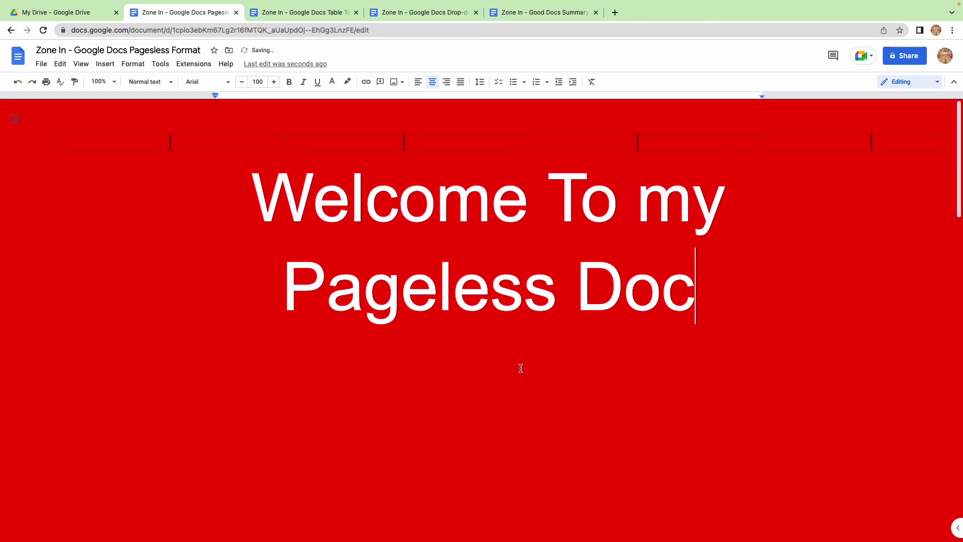
pyautogui.click(506, 377)
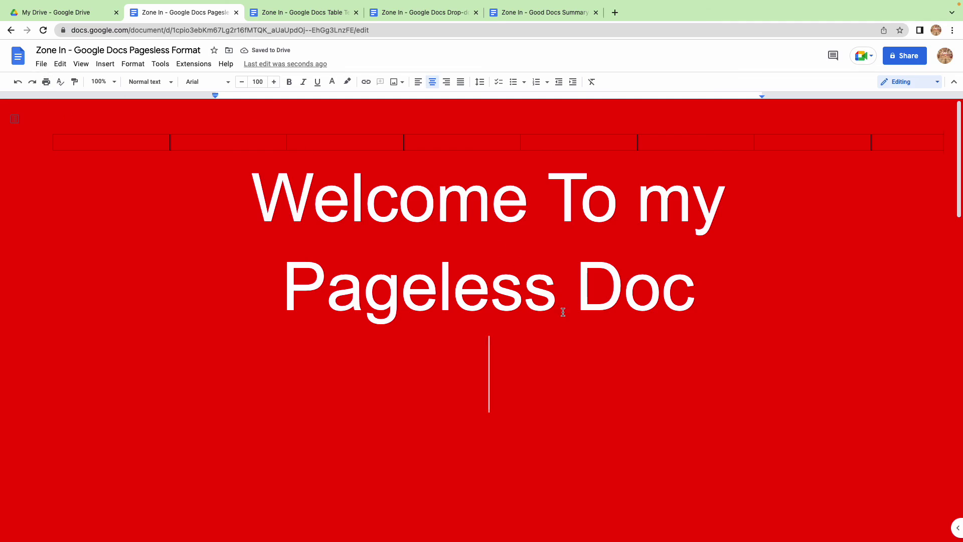
pyautogui.moveTo(758, 6)
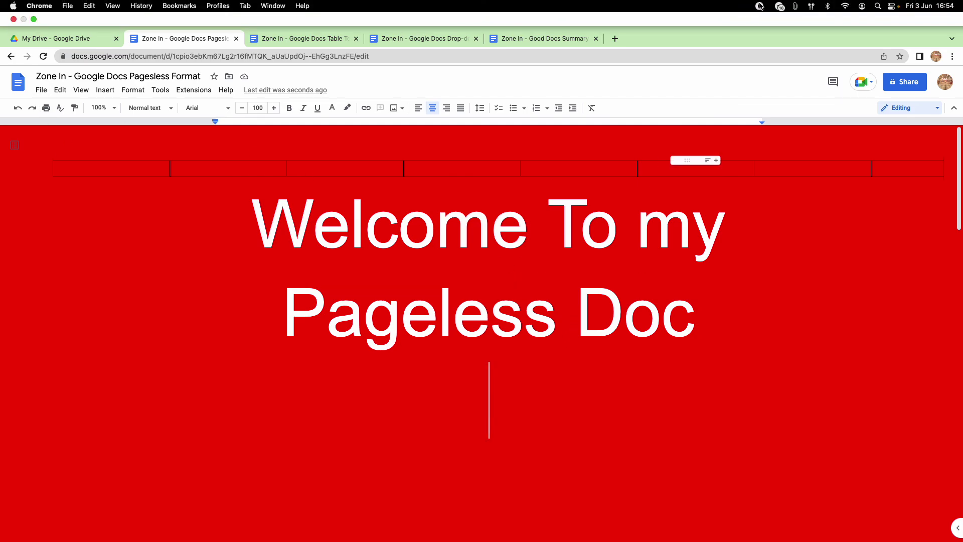